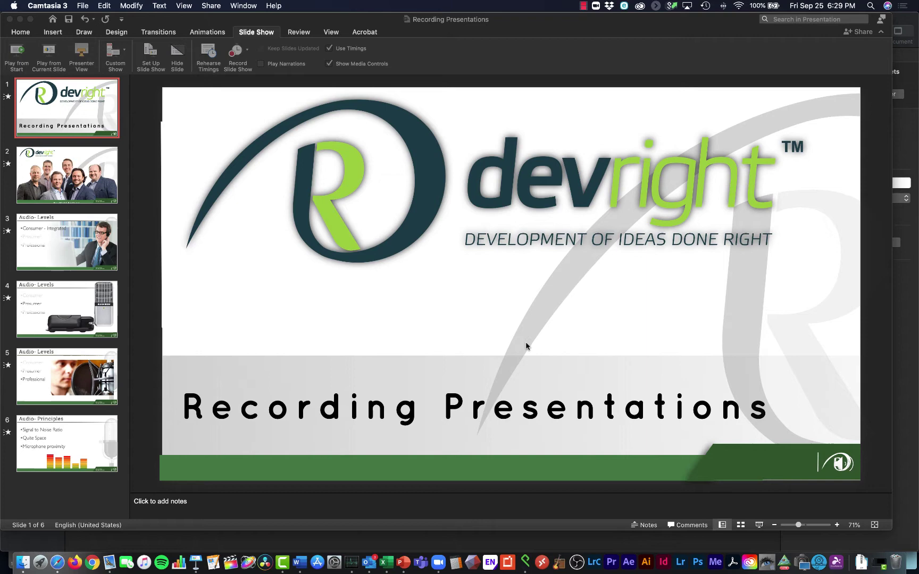
Step: Check that Scarlett 2i2 USB is the selected sound input device in System Preferences
click(334, 562)
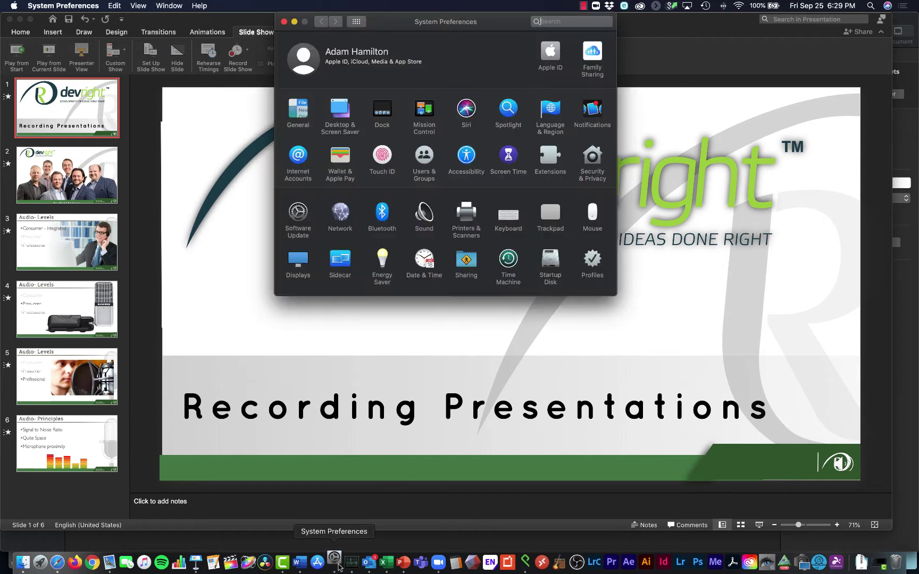
click(424, 213)
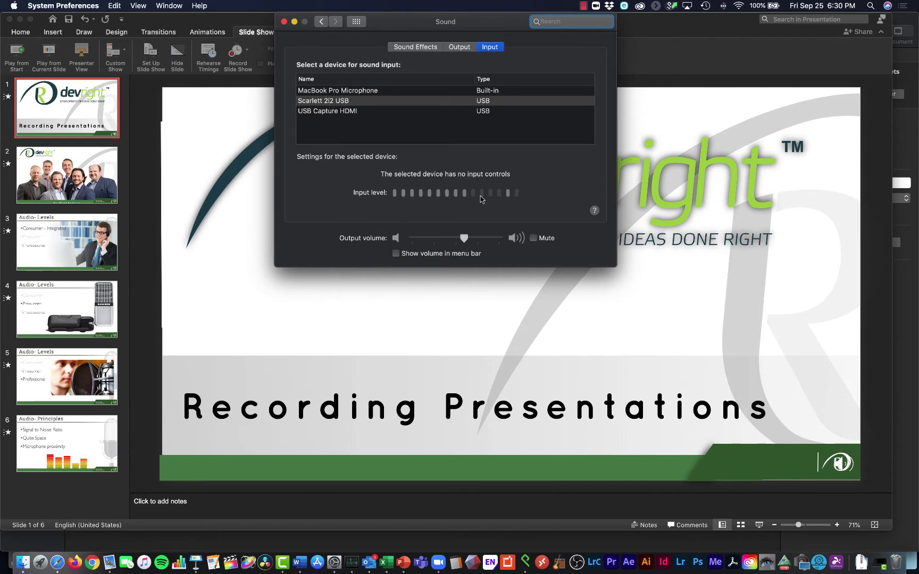
Step: Close the sound settings and launch QuickTime Player by searching 'quick' in Spotlight
click(284, 22)
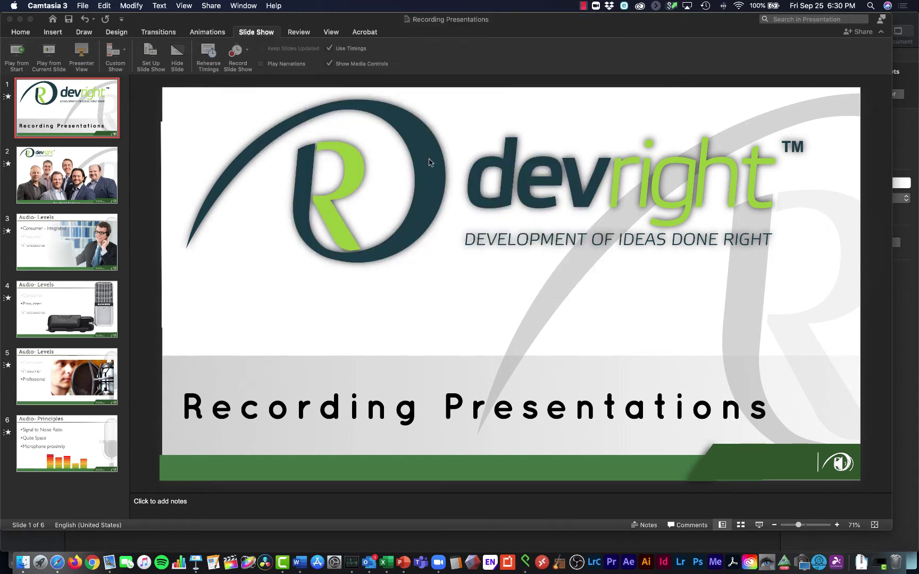
click(872, 5)
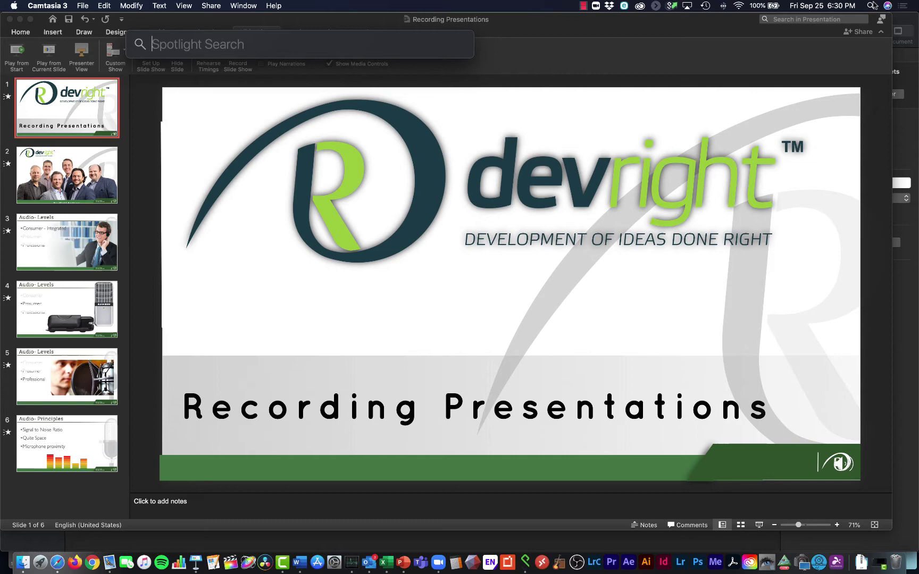
text(quick)
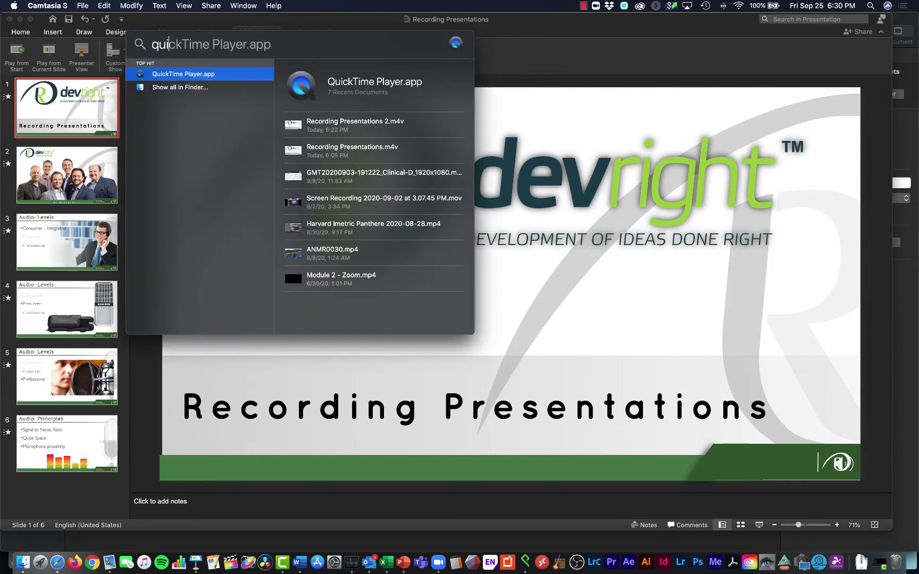
key(Return)
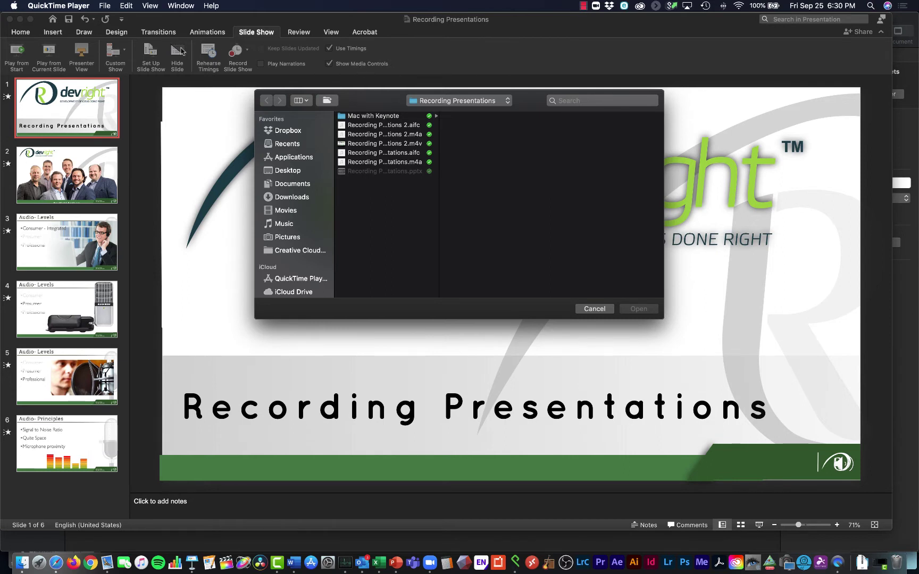
Step: Start a new QuickTime audio recording at Maximum quality
click(105, 6)
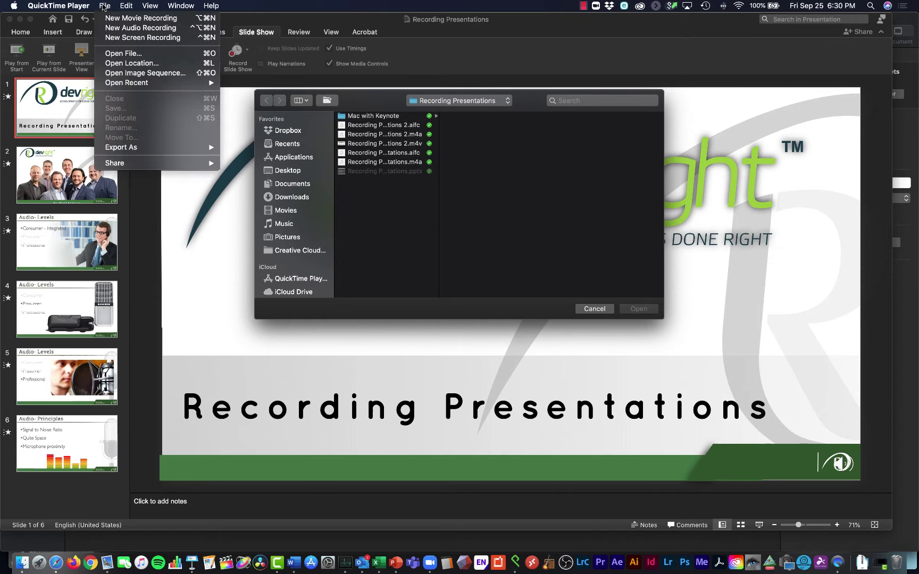
click(117, 29)
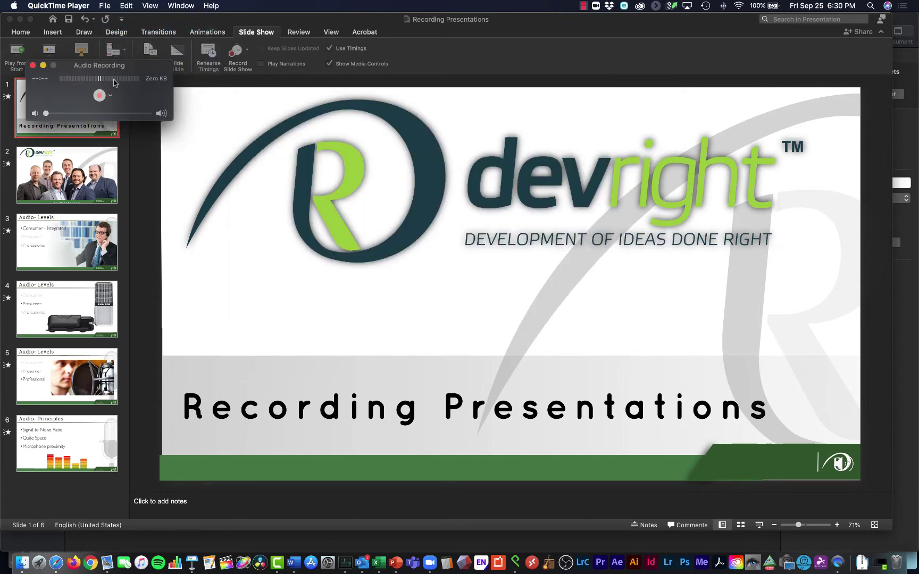
click(110, 95)
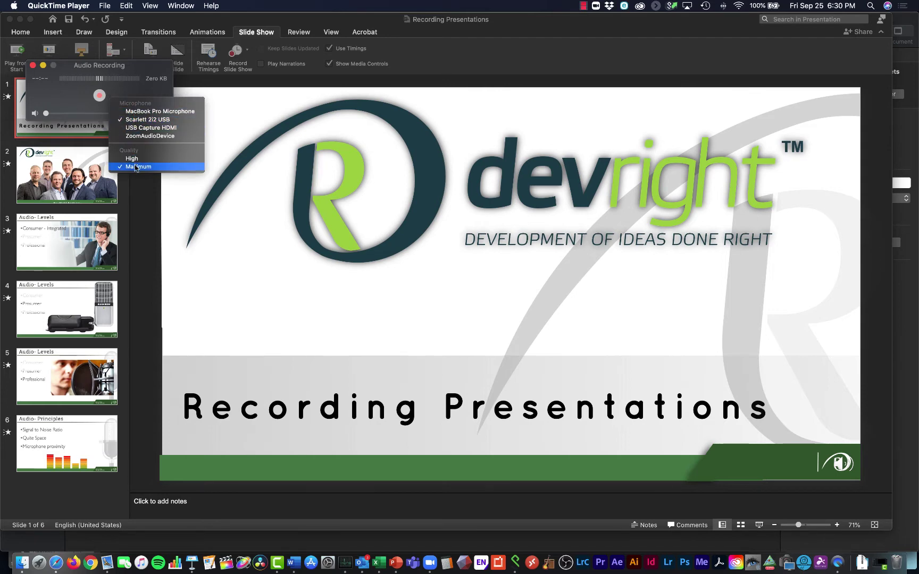
click(96, 97)
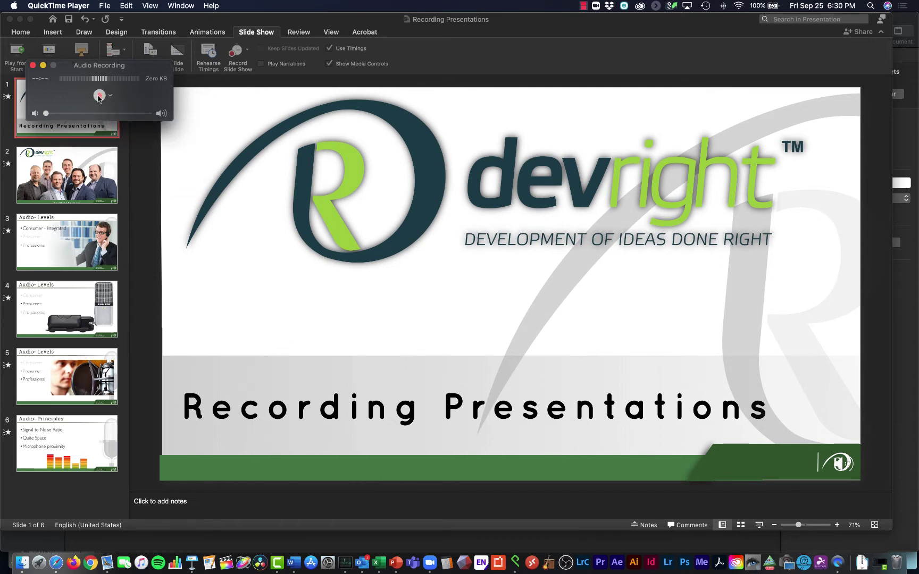
click(99, 97)
Step: Start recording the PowerPoint slide show from the first slide
click(209, 146)
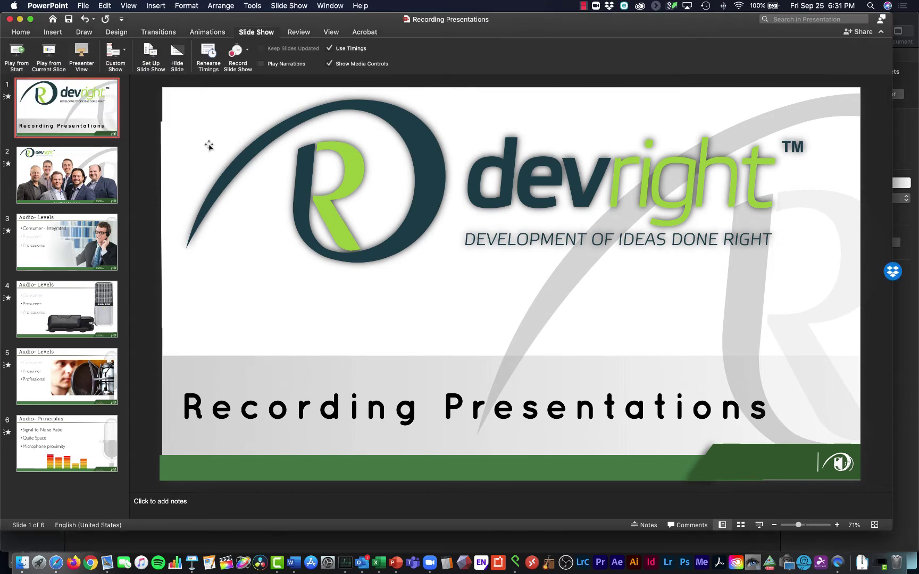
click(217, 34)
click(246, 33)
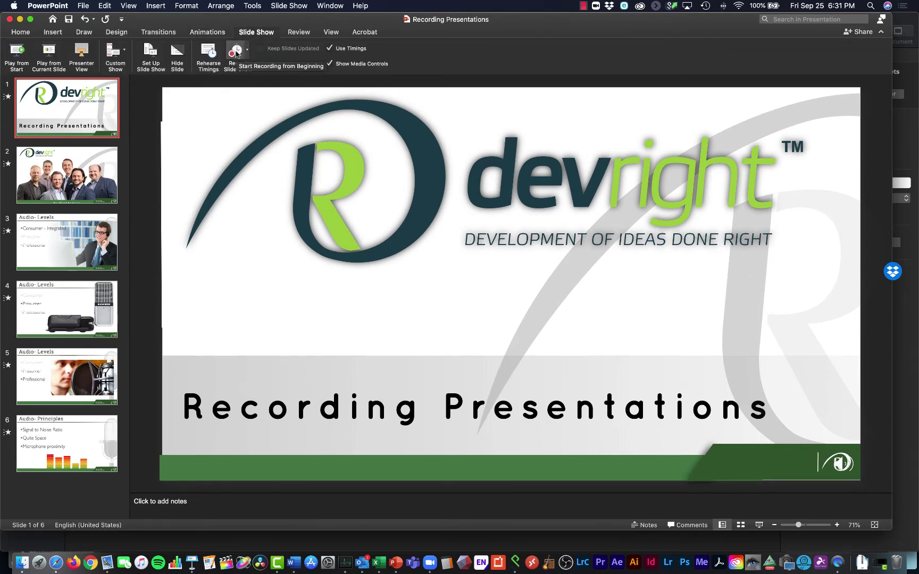
click(235, 51)
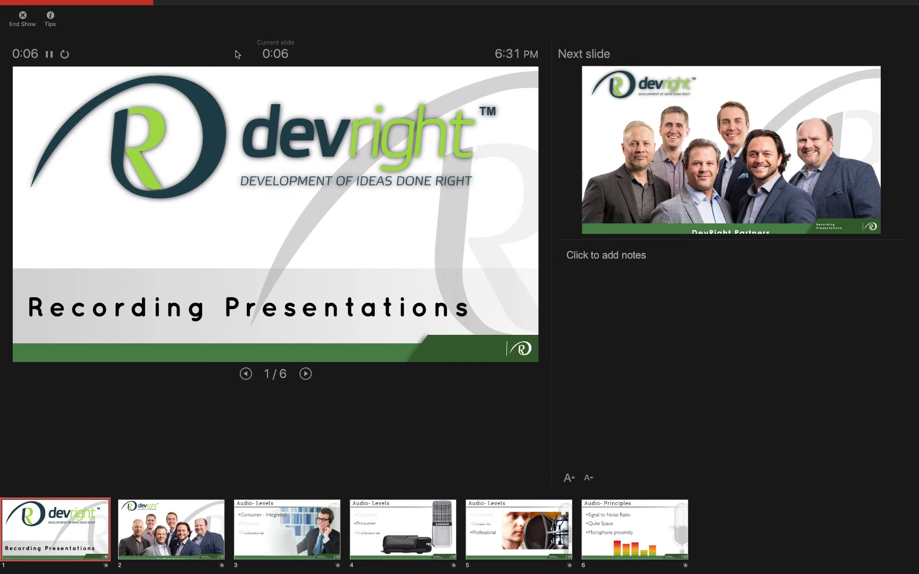
Step: Advance through slides 2 to 6, ending on the Audio- Principles slide
key(Right)
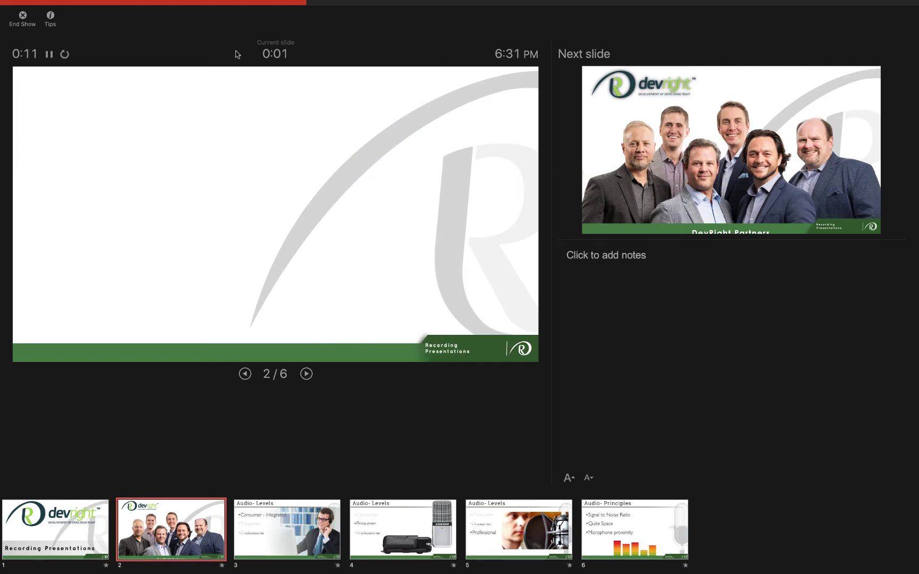
key(Right)
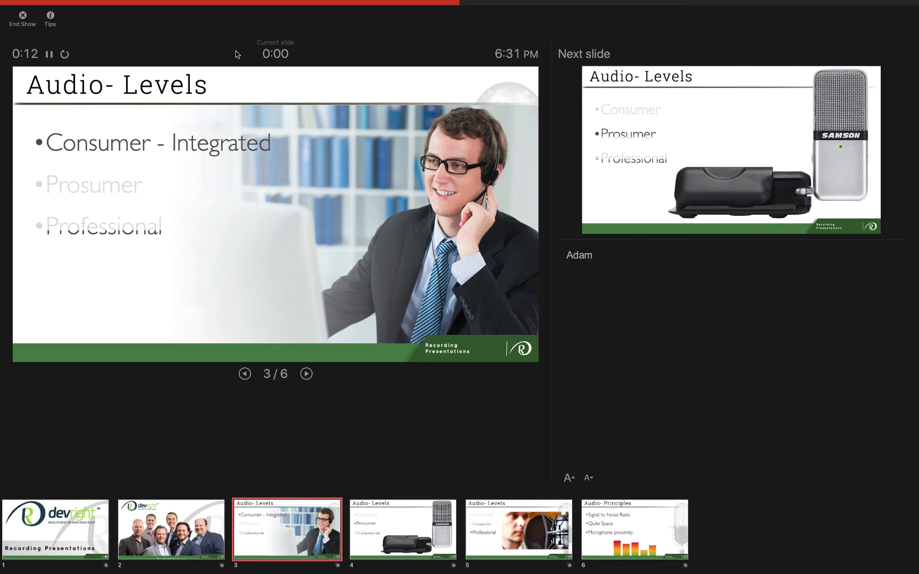
key(Right)
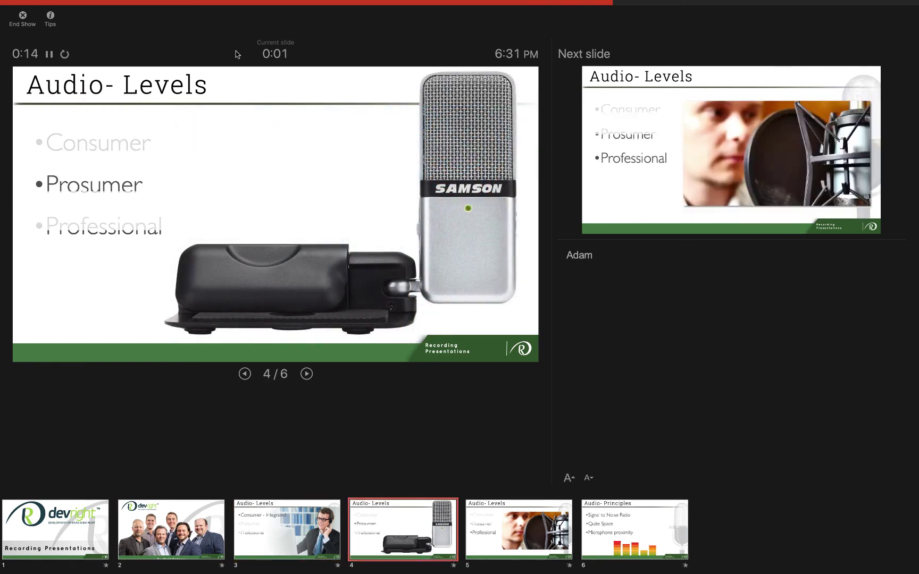
key(Right)
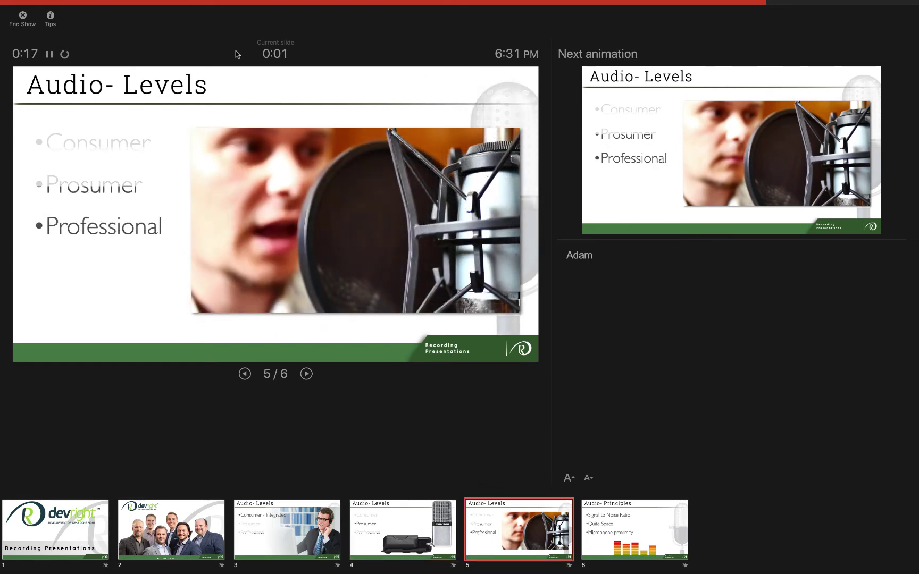
key(Right)
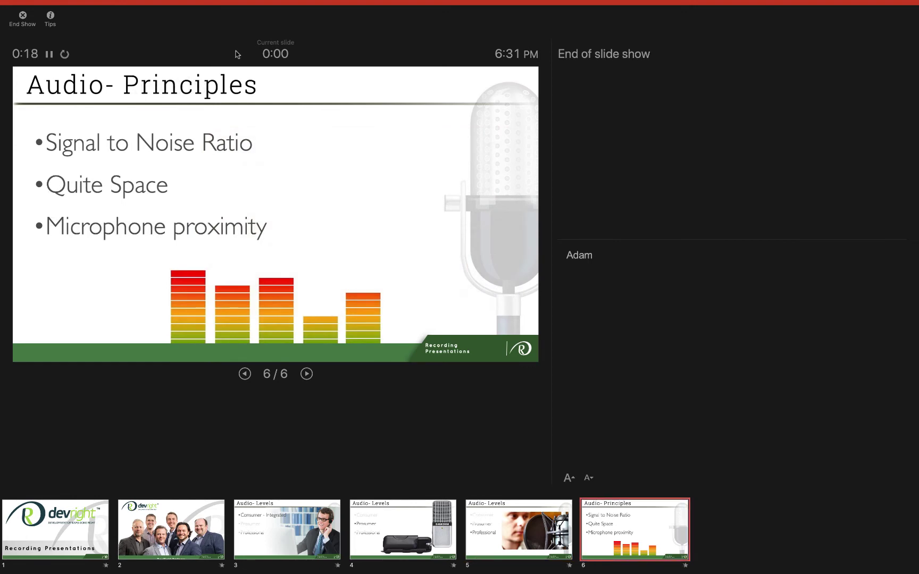
Step: End the show and export the deck as a 1920×1080 MOV with recorded timings and narrations
click(23, 17)
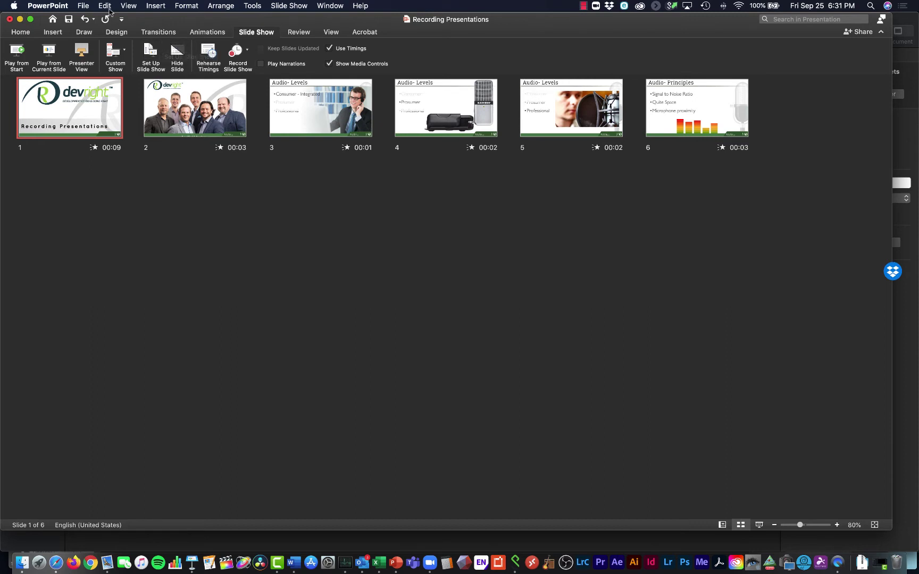
click(84, 7)
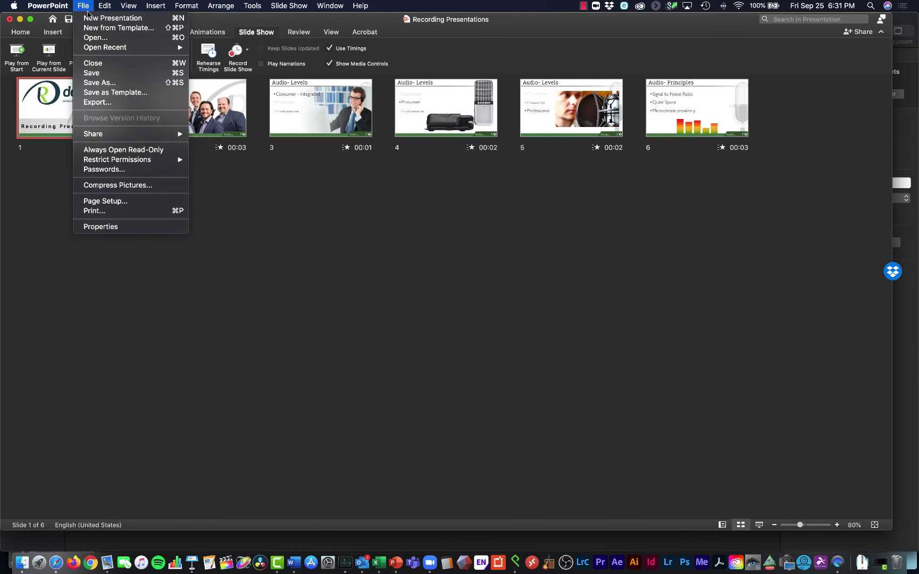
click(110, 103)
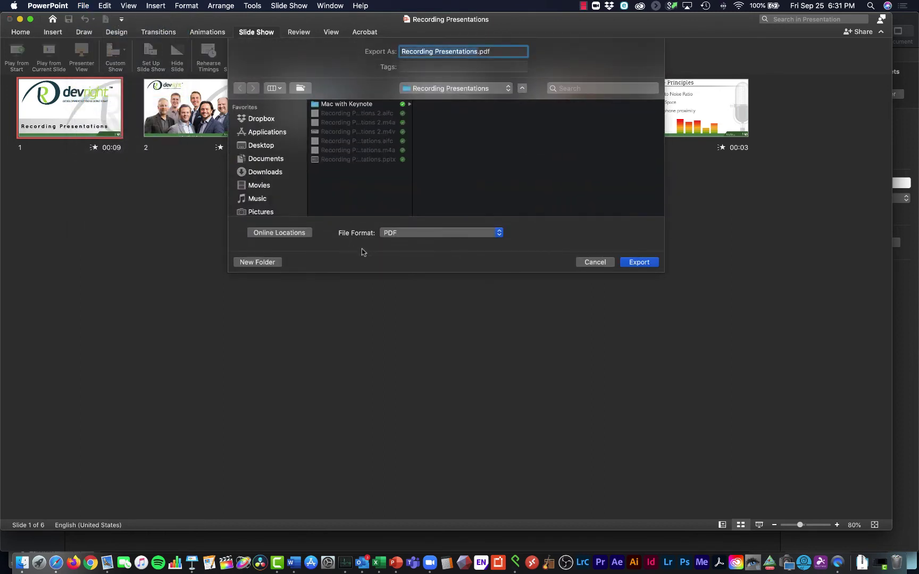
click(411, 234)
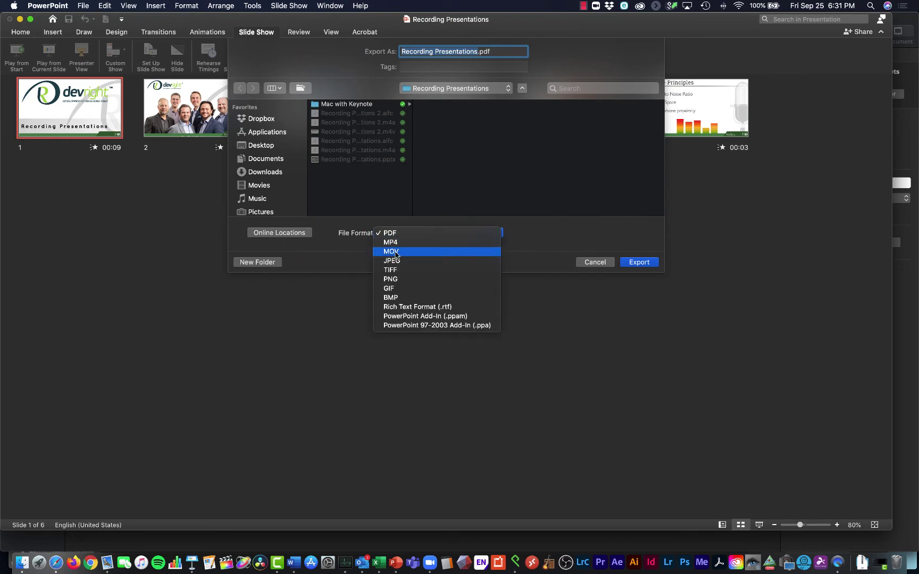
click(396, 251)
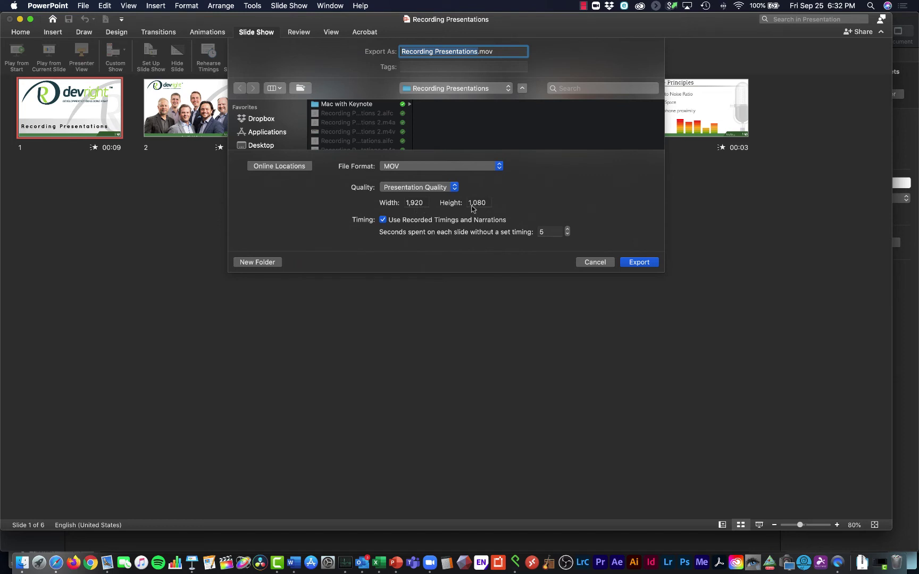
click(638, 263)
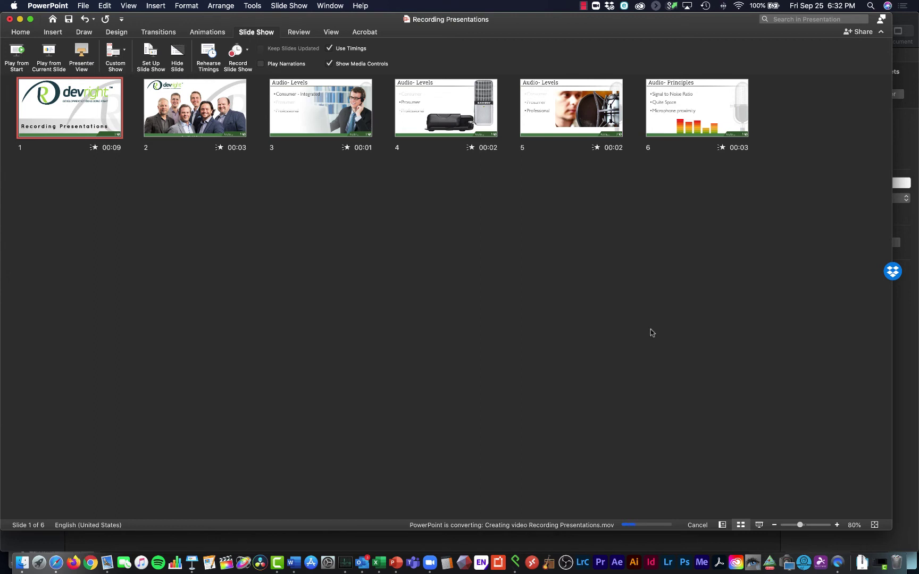
Step: Stop the narration audio recording and save it as 'Recordinn Poweroint.aifc'
click(838, 561)
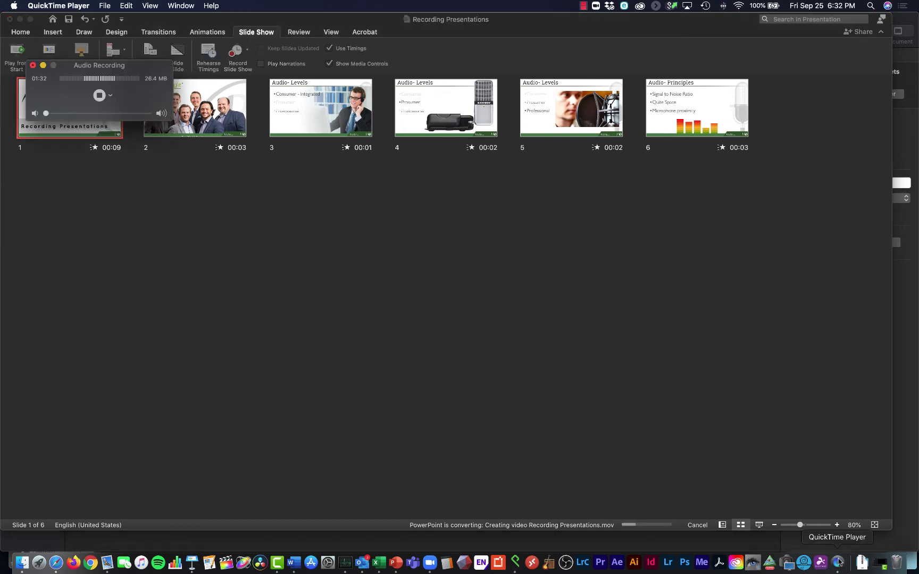
click(99, 96)
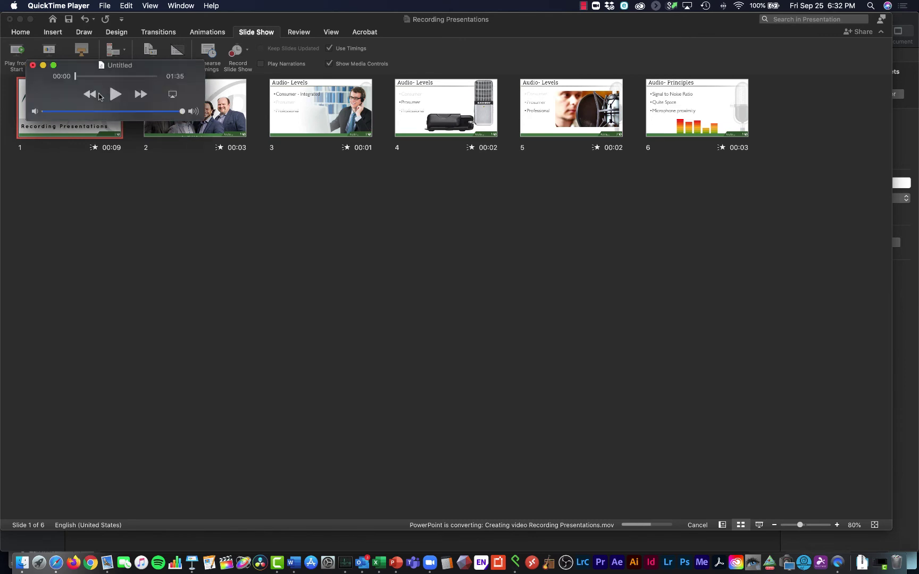
click(105, 5)
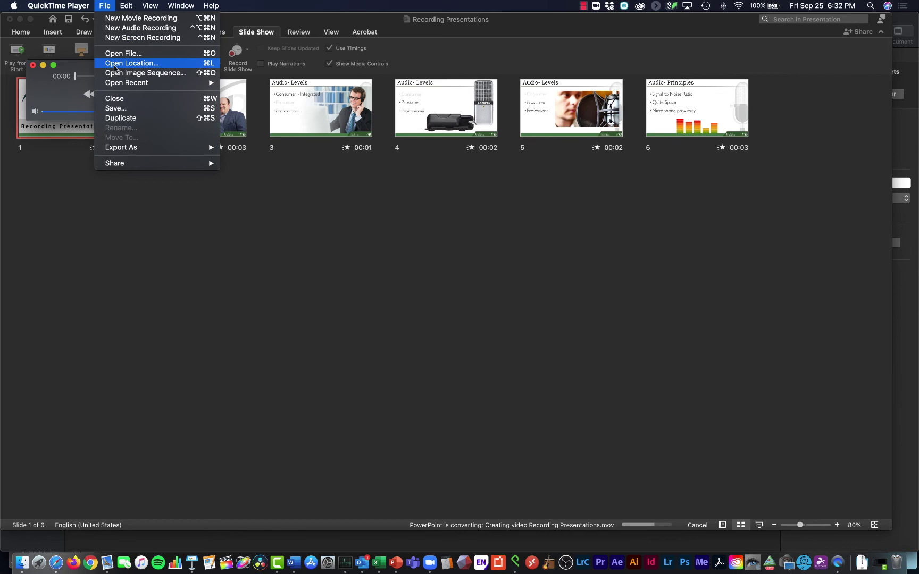
click(116, 108)
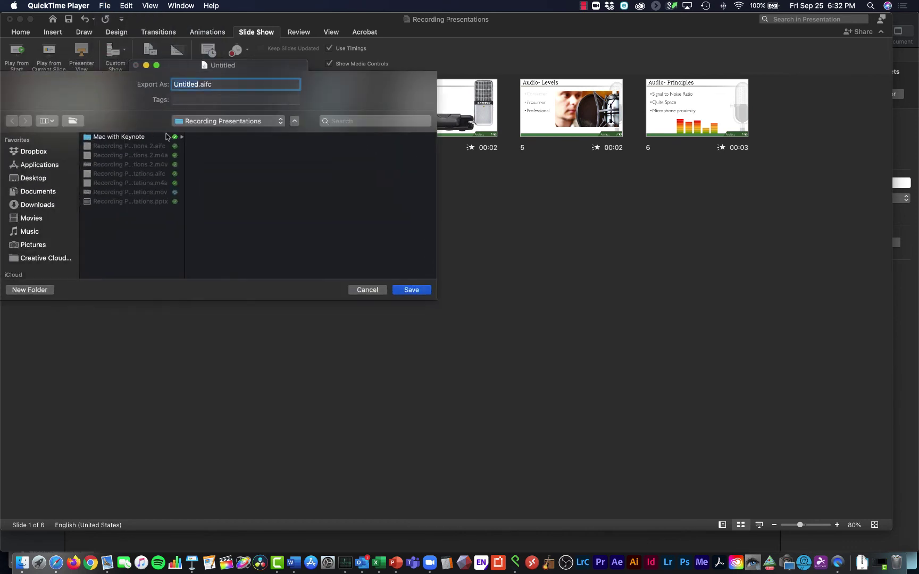
text(Recordinn Poweroint)
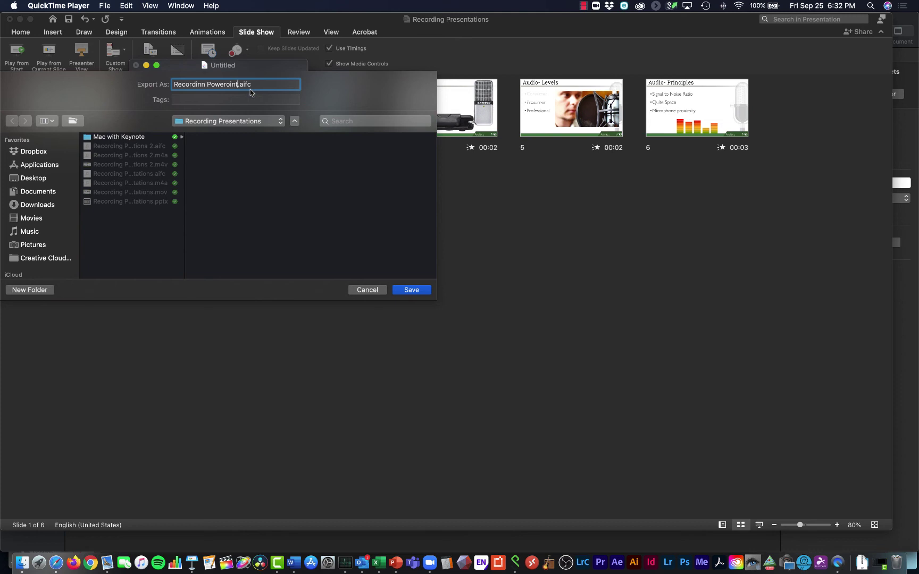
click(424, 290)
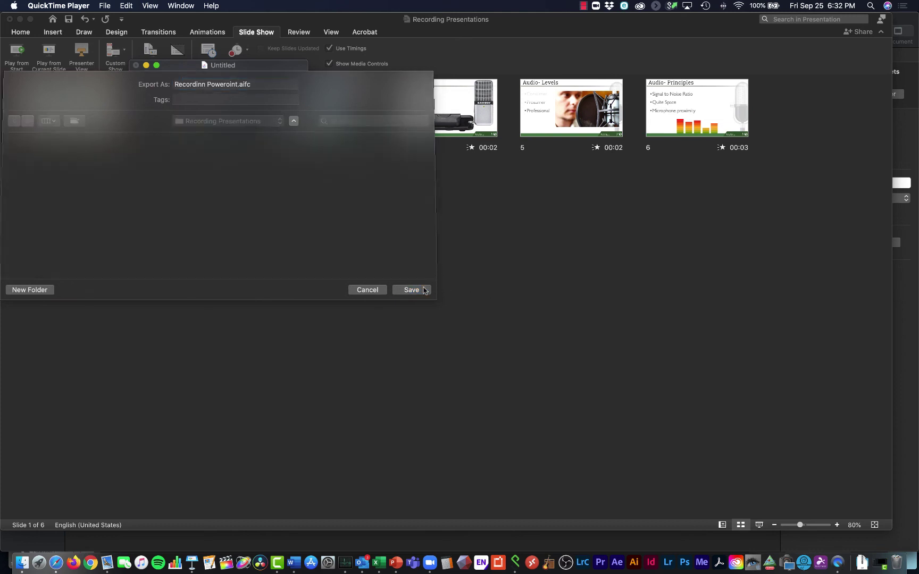
Step: Test-play Recordinn Poweroint.aifc from the Finder folder in Music, then quit Music
click(22, 564)
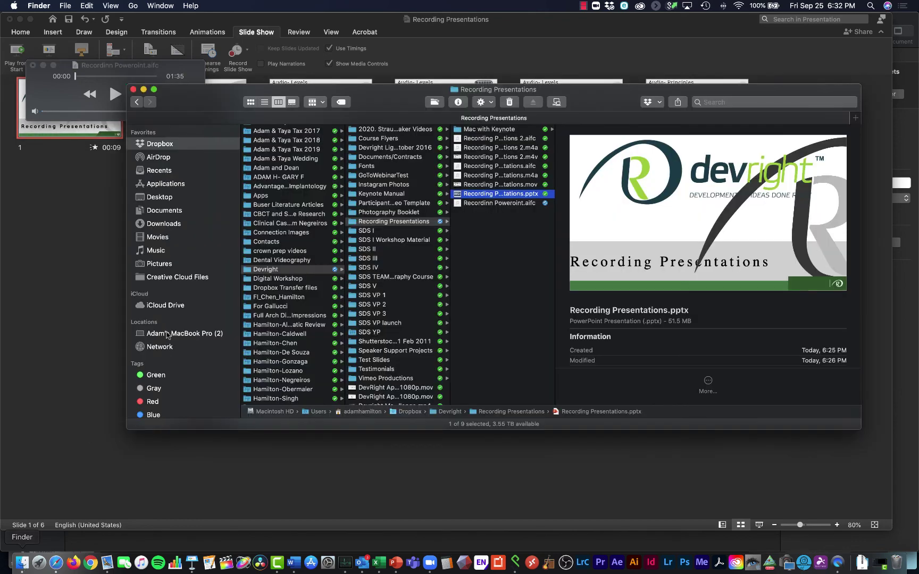
click(505, 204)
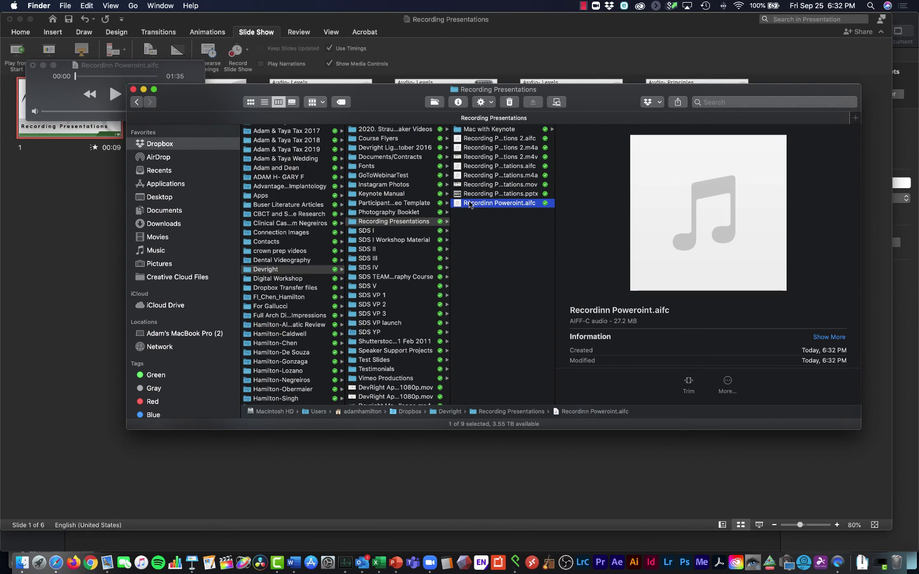
double_click(470, 203)
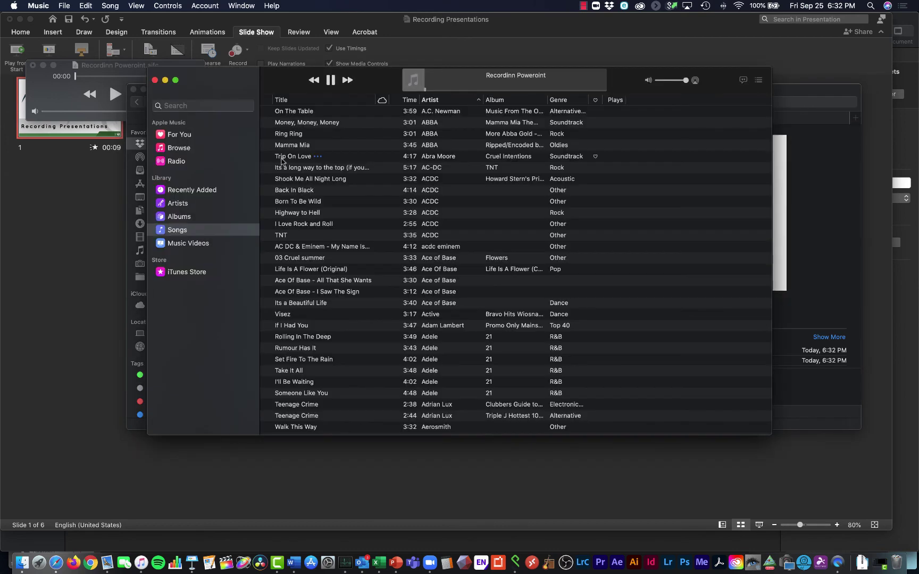
click(155, 80)
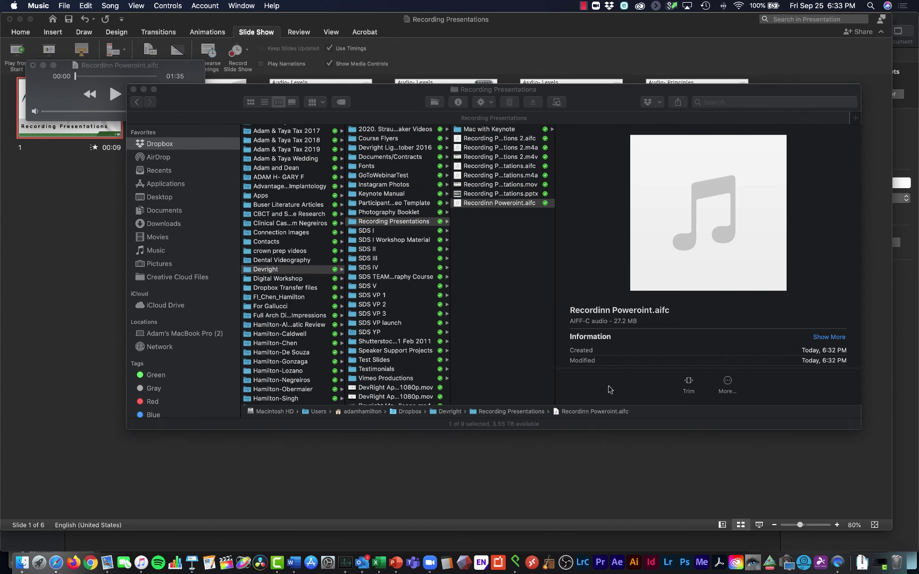
key(super+q)
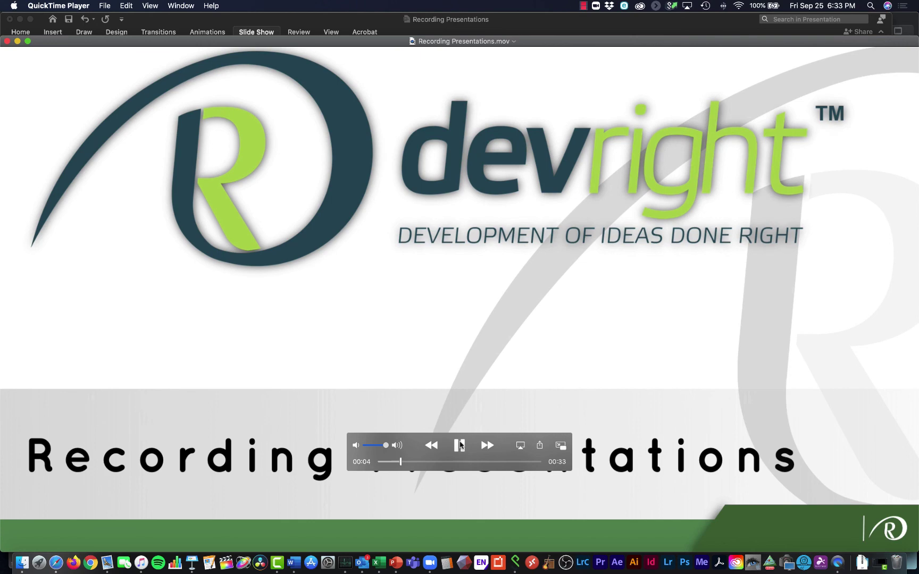
Step: Pause the Recording Presentations.mov playback on the DevRight title slide
click(459, 446)
right_click(275, 564)
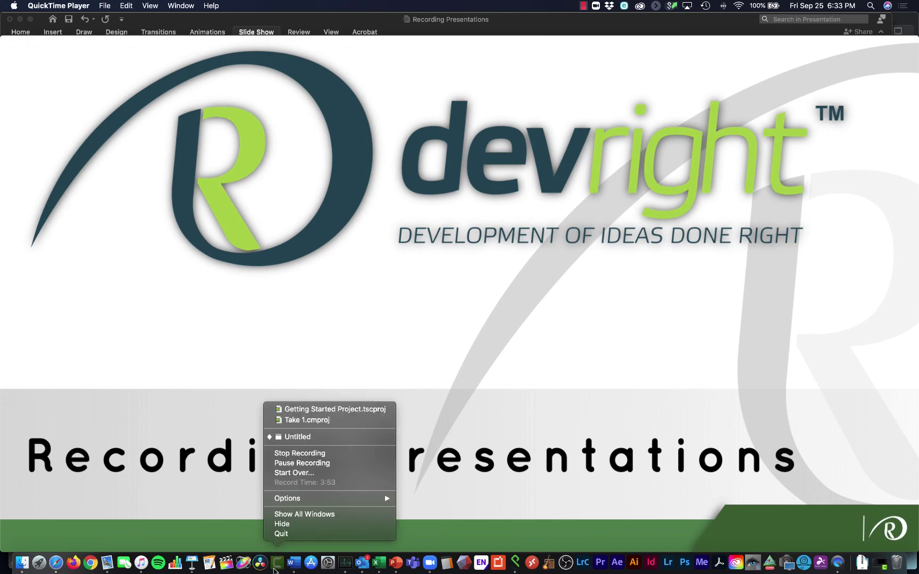